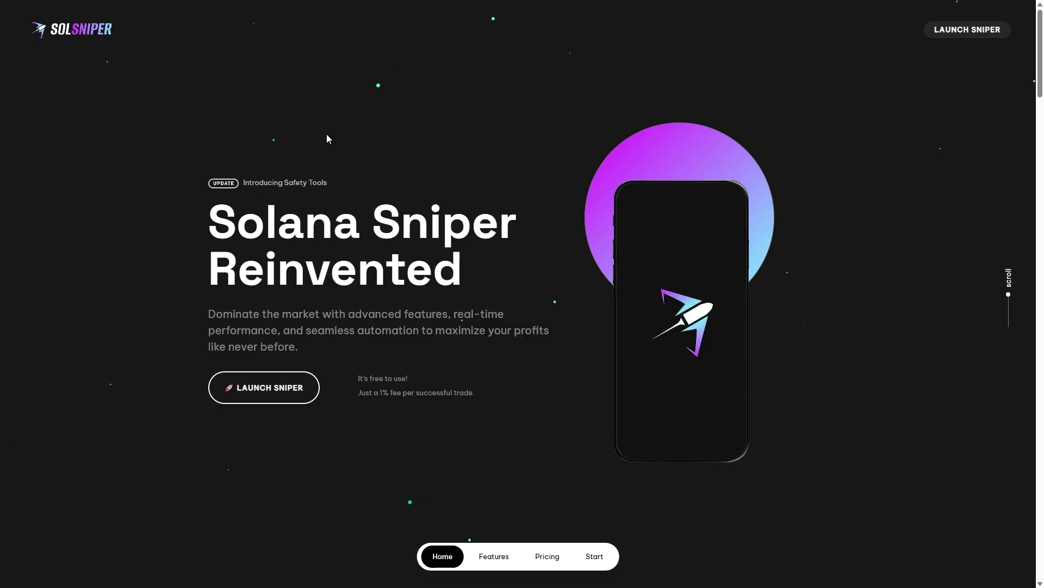
# Scroll down to the pricing section and point out the PREMIUM PLAN heading
pyautogui.scroll(-5, 380, 155)
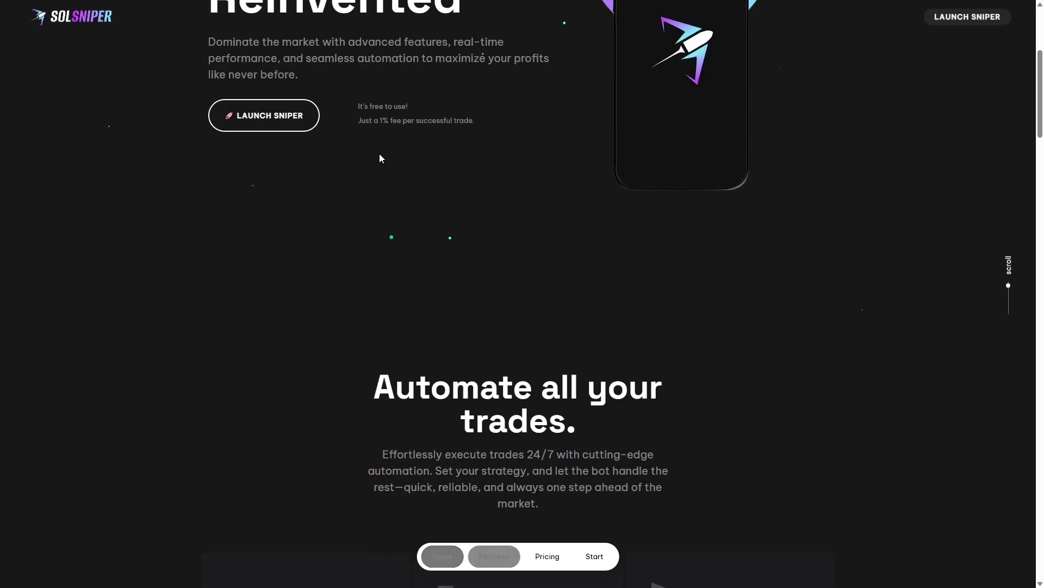
pyautogui.scroll(-20, 380, 154)
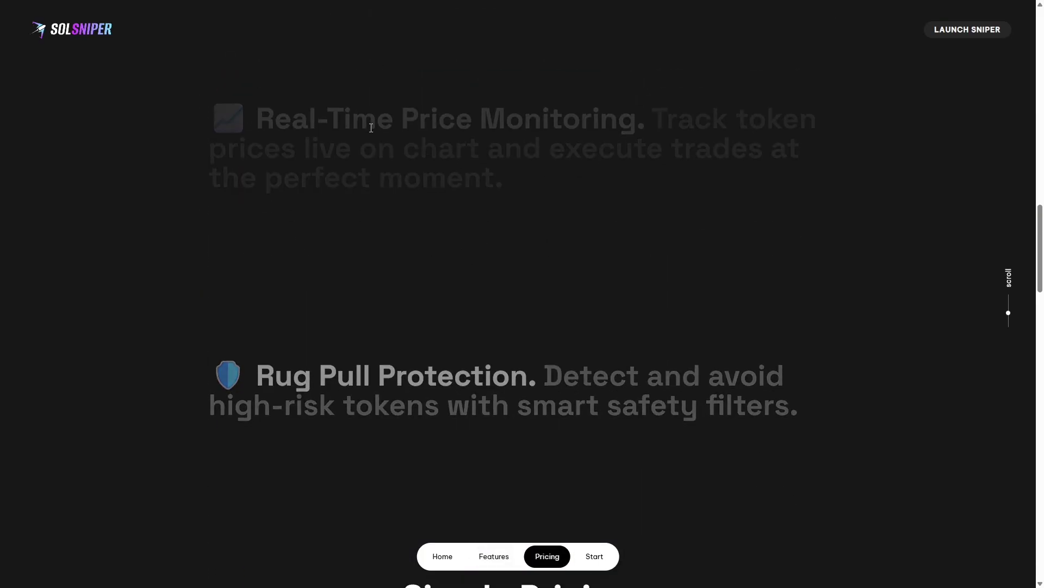
pyautogui.scroll(-8, 381, 131)
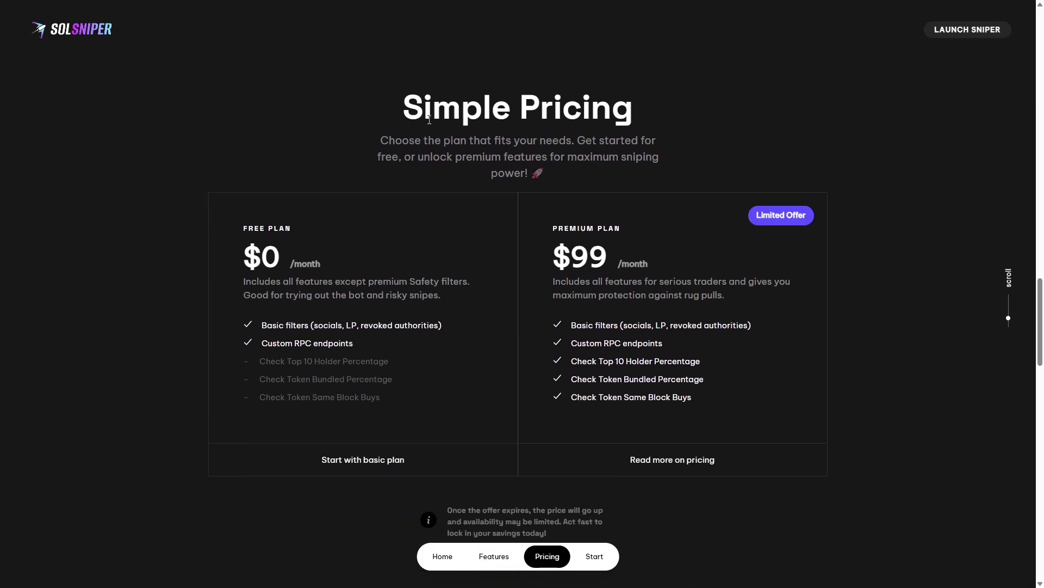
pyautogui.moveTo(431, 117); pyautogui.dragTo(404, 117)
pyautogui.click(404, 117)
pyautogui.moveTo(551, 229); pyautogui.dragTo(632, 233)
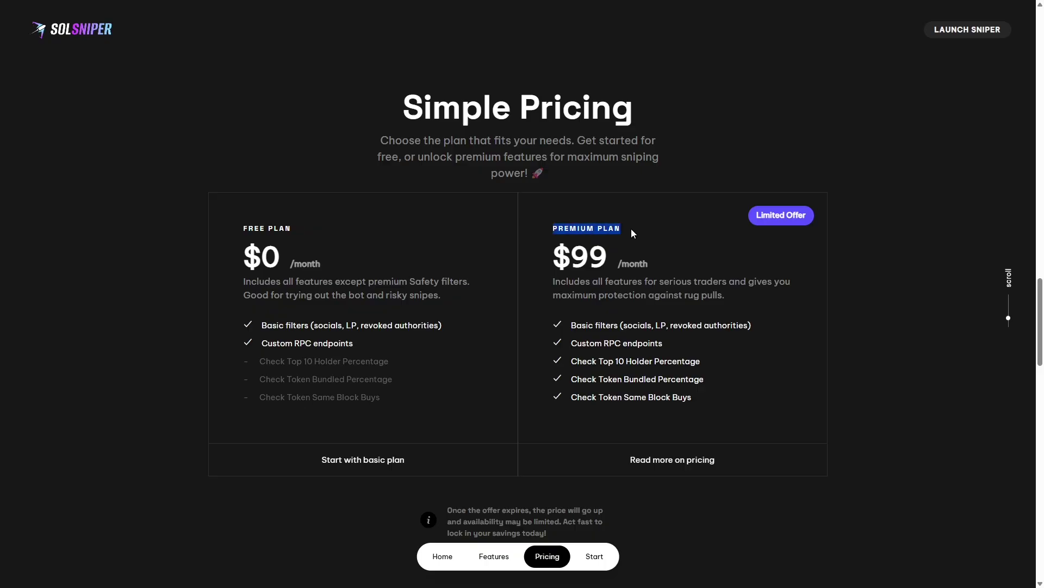
pyautogui.click(633, 233)
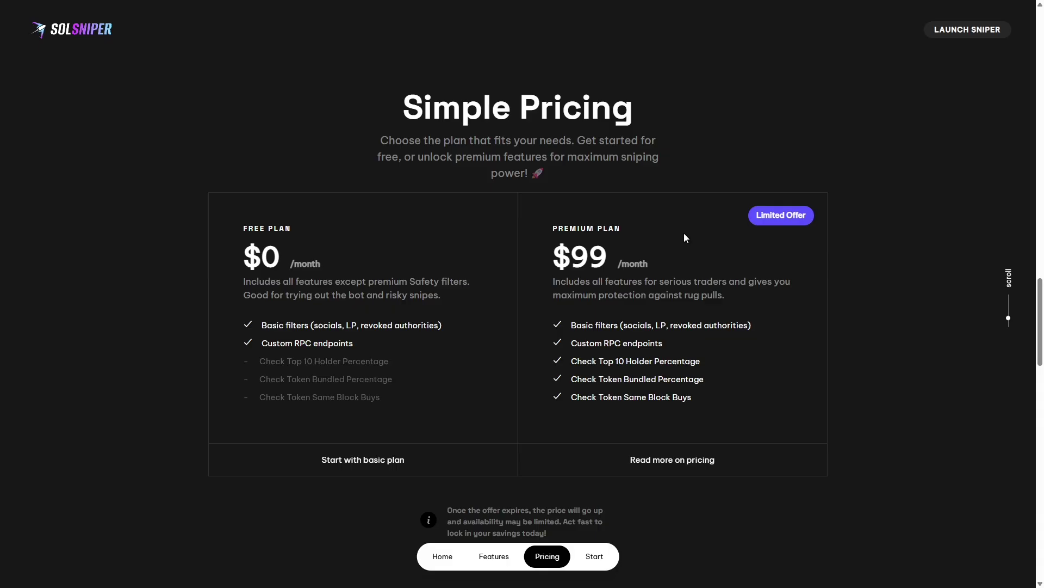
# Scroll past the FAQ and open the SolSniper Documentation from the footer
pyautogui.scroll(-3, 684, 237)
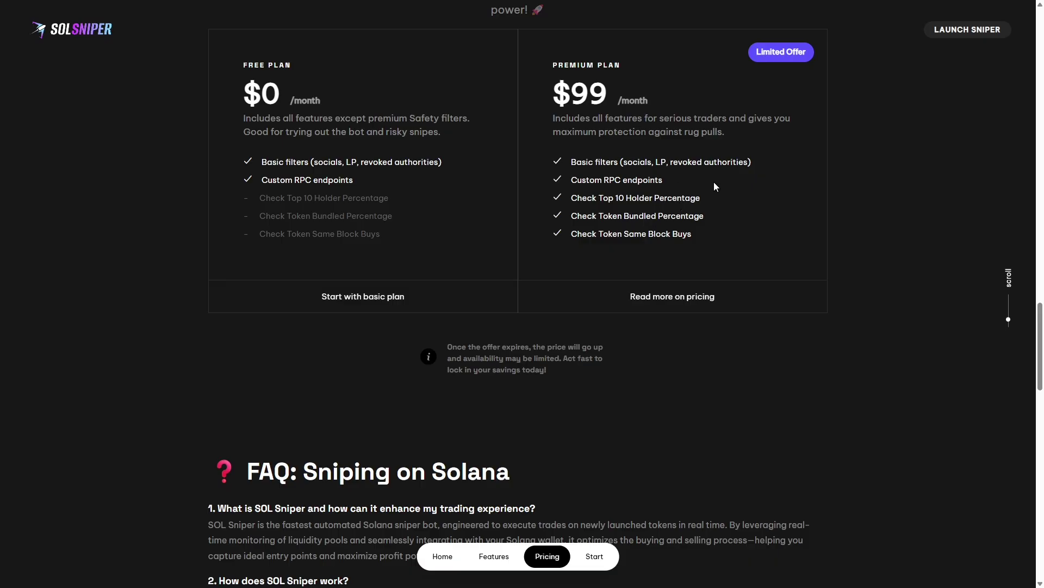
pyautogui.scroll(-10, 714, 187)
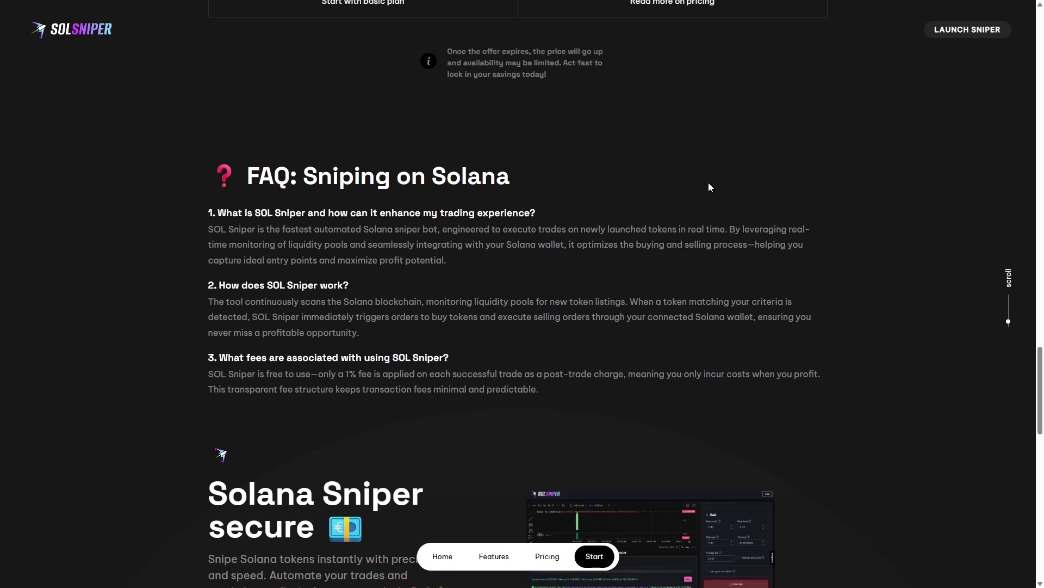
pyautogui.scroll(-8, 709, 182)
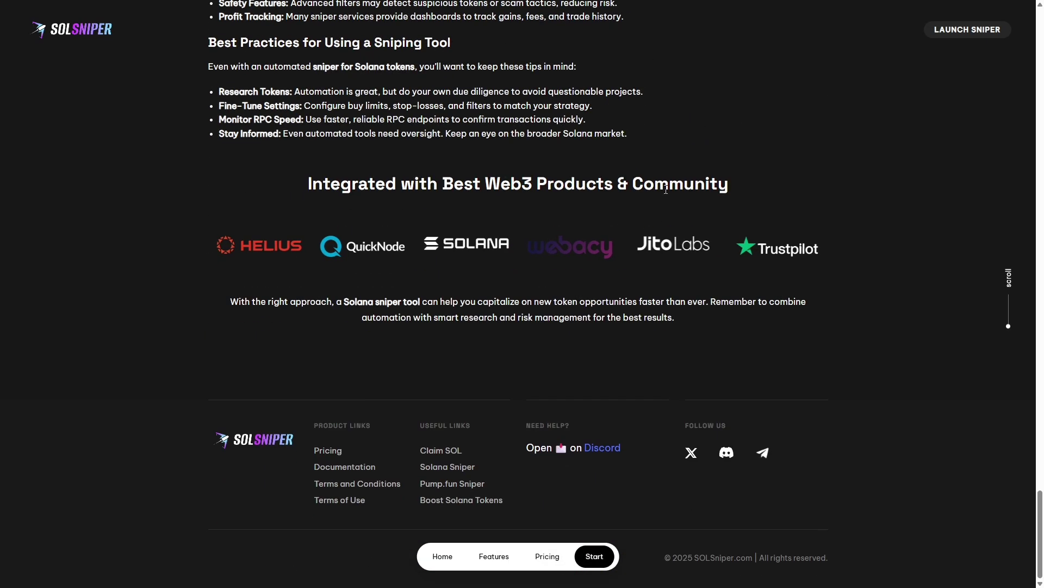
pyautogui.click(334, 466)
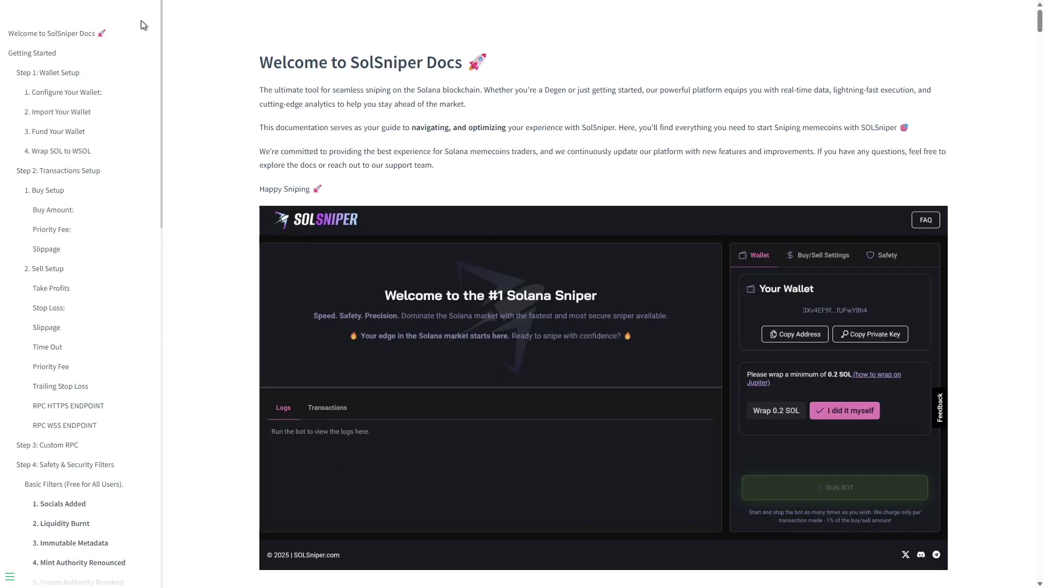
pyautogui.scroll(-1, 73, 155)
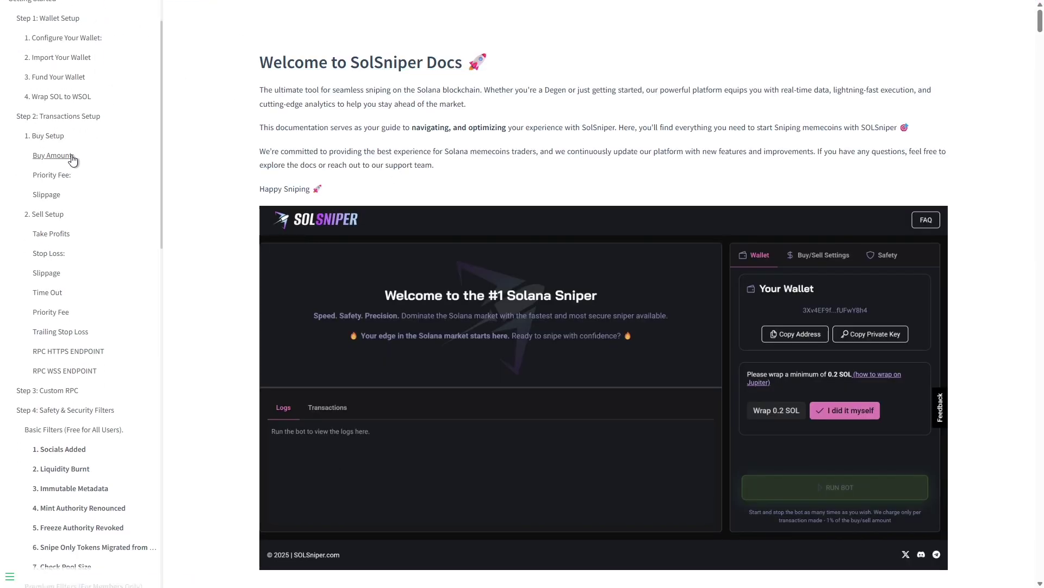
pyautogui.scroll(-2, 81, 141)
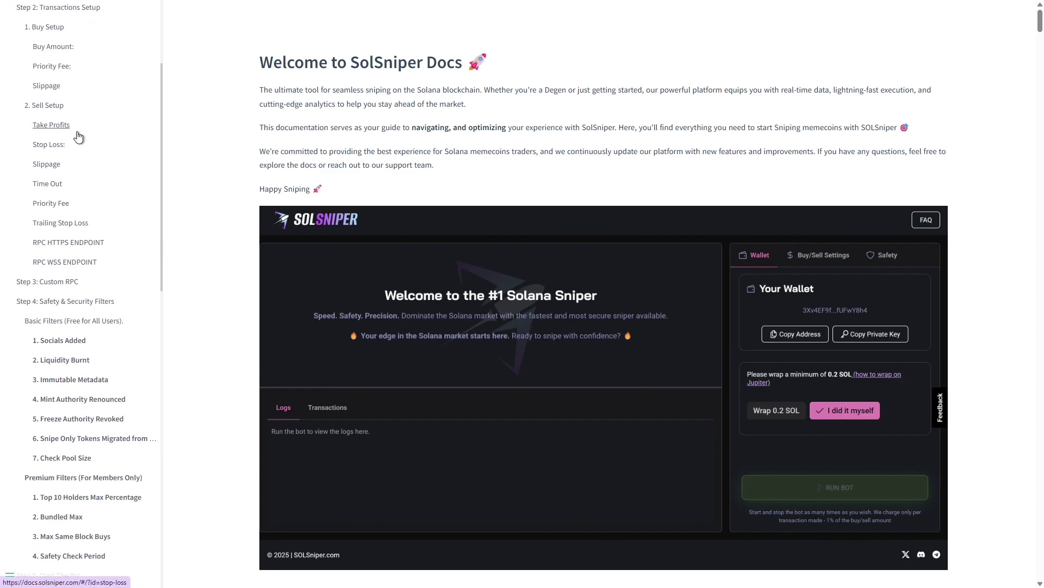
pyautogui.scroll(-4, 87, 180)
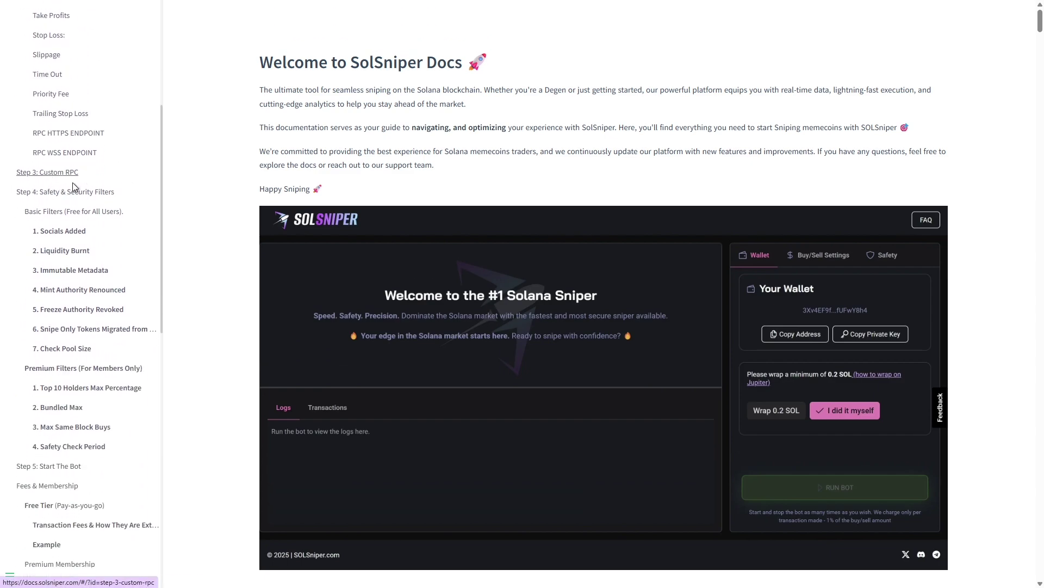
pyautogui.scroll(-3, 77, 240)
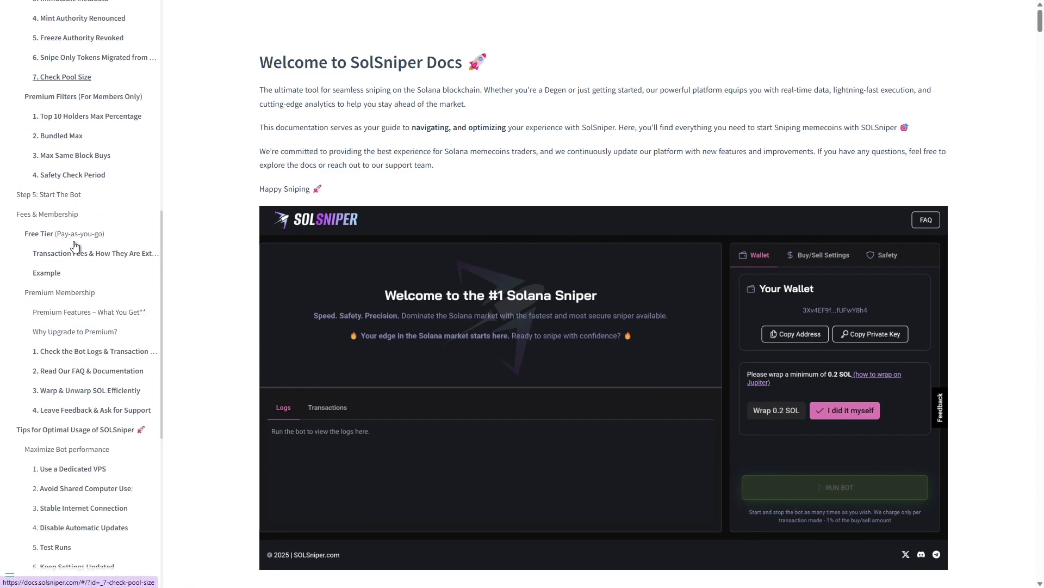
pyautogui.scroll(-5, 75, 247)
pyautogui.scroll(-2, 75, 247)
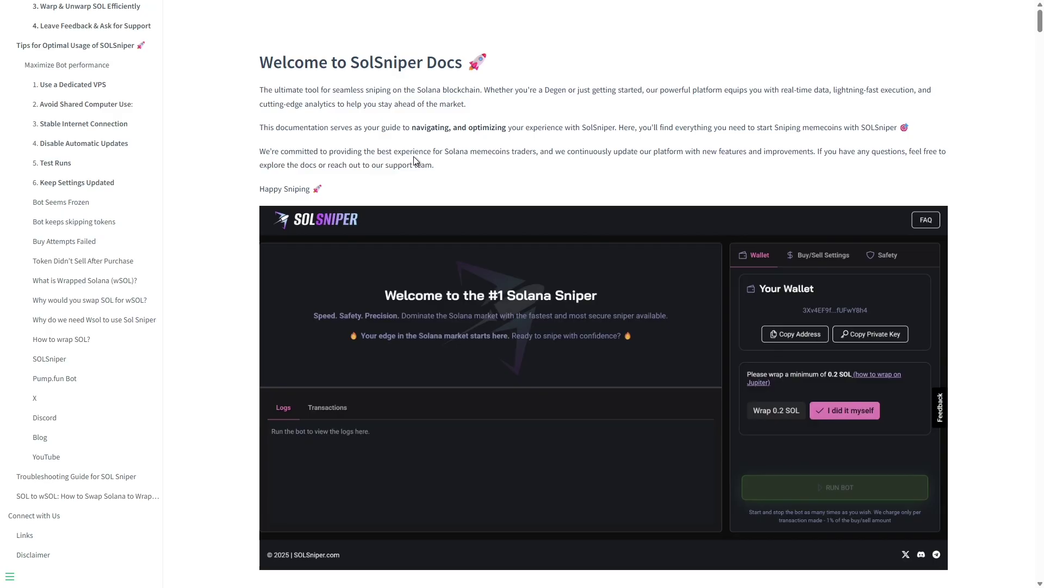
pyautogui.scroll(15, 108, 242)
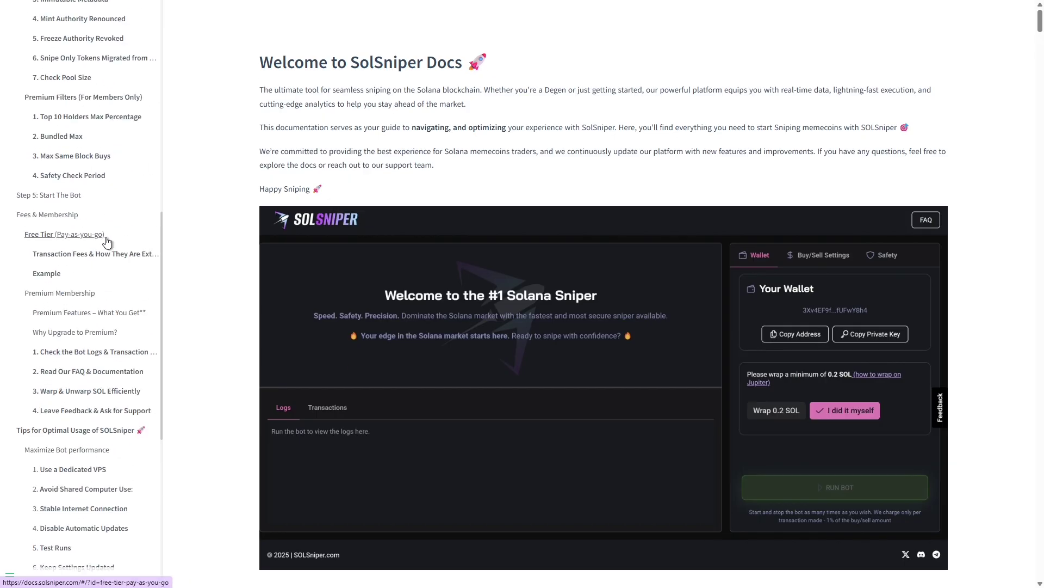
pyautogui.scroll(2, 107, 242)
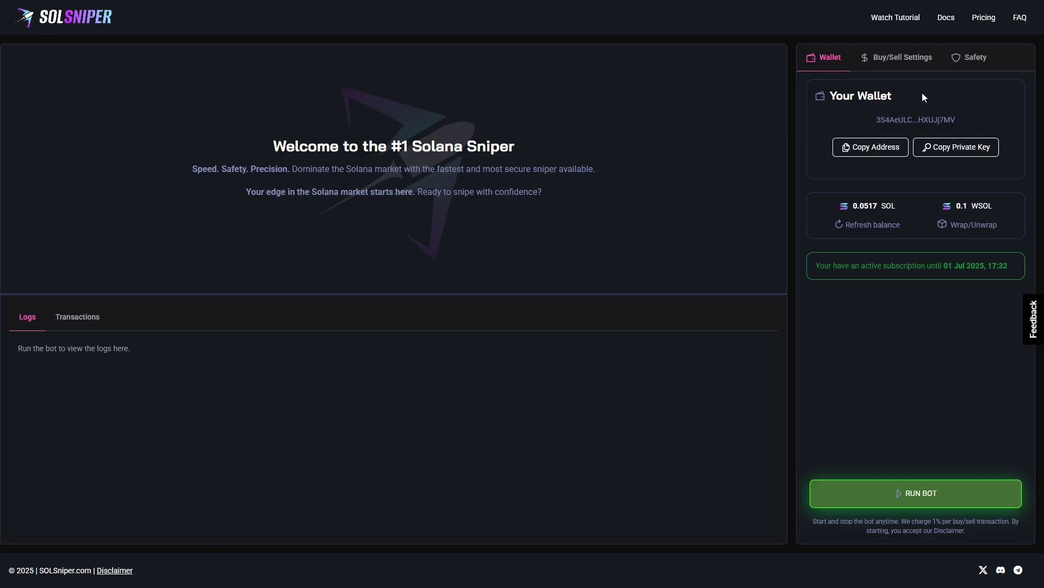
# Copy the wallet address from the dashboard's Wallet tab
pyautogui.click(868, 156)
# In Buy/Sell Settings, switch 'Use your own RPC?' on and then back off
pyautogui.click(887, 59)
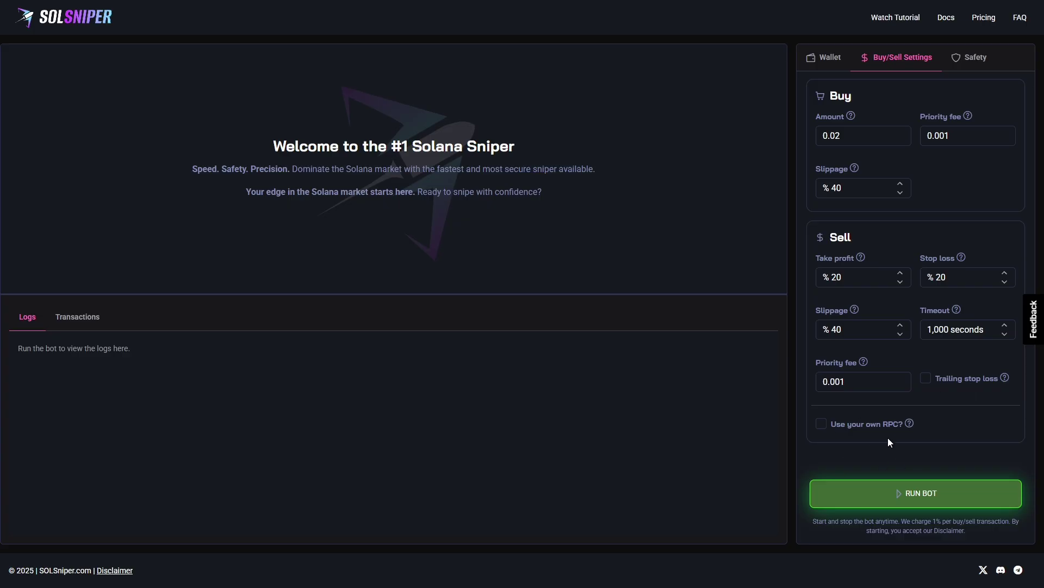
pyautogui.click(822, 424)
pyautogui.scroll(-2, 929, 400)
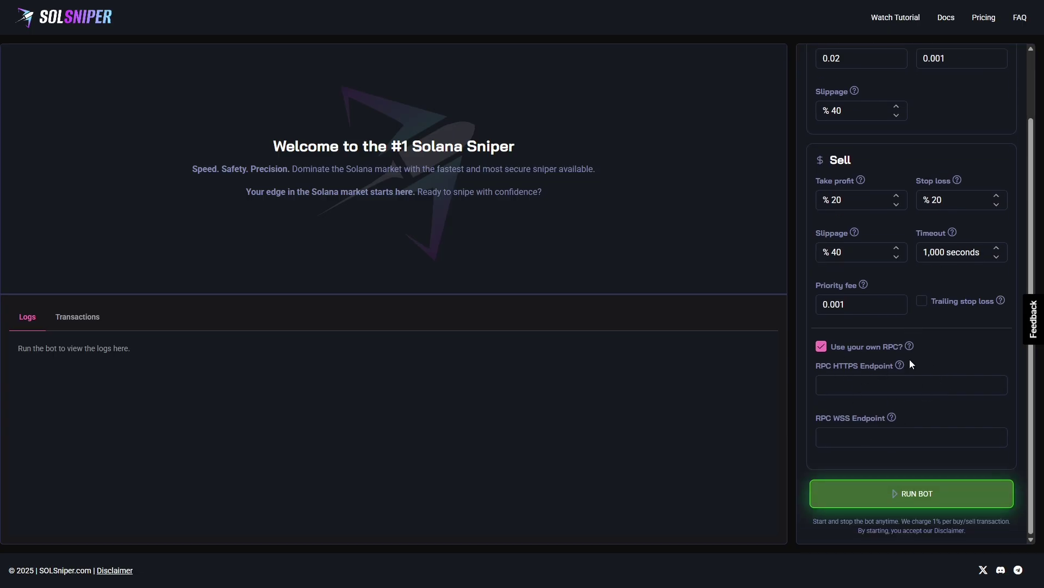
pyautogui.click(822, 348)
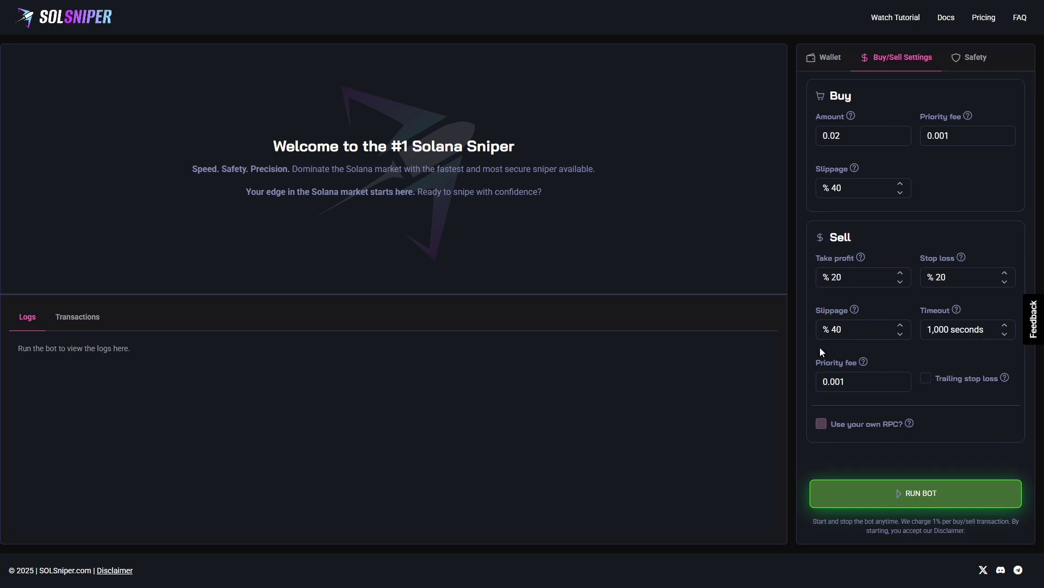
# In the Safety filters, enable 'Only graduated from Pump.fun' and keep 'Freeze authority renounced' checked
pyautogui.click(971, 58)
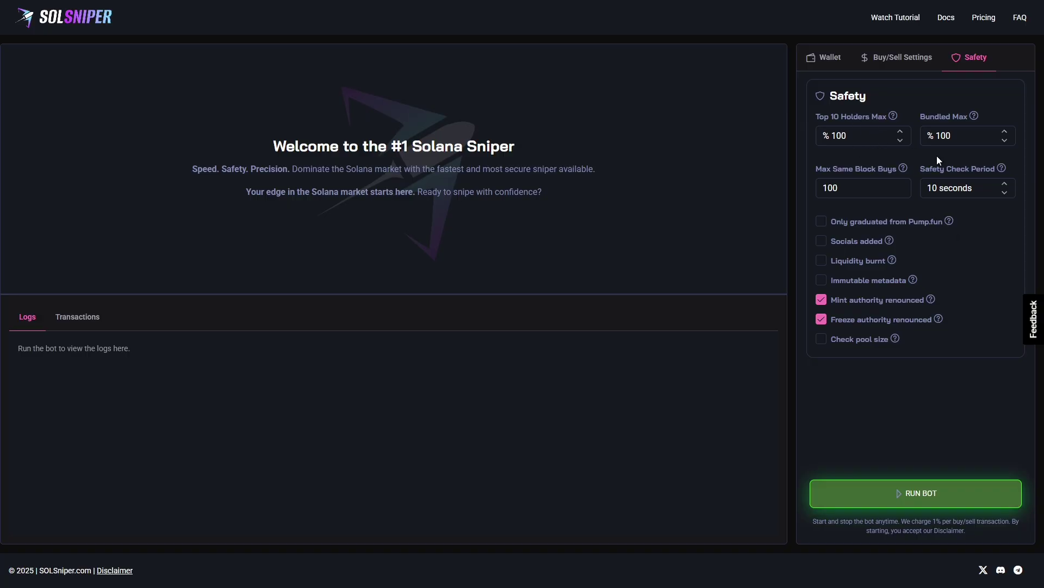
pyautogui.click(823, 223)
pyautogui.click(860, 318)
pyautogui.click(871, 321)
# Run the bot and highlight the log line saying it started sniping Pump.fun migrators
pyautogui.click(931, 499)
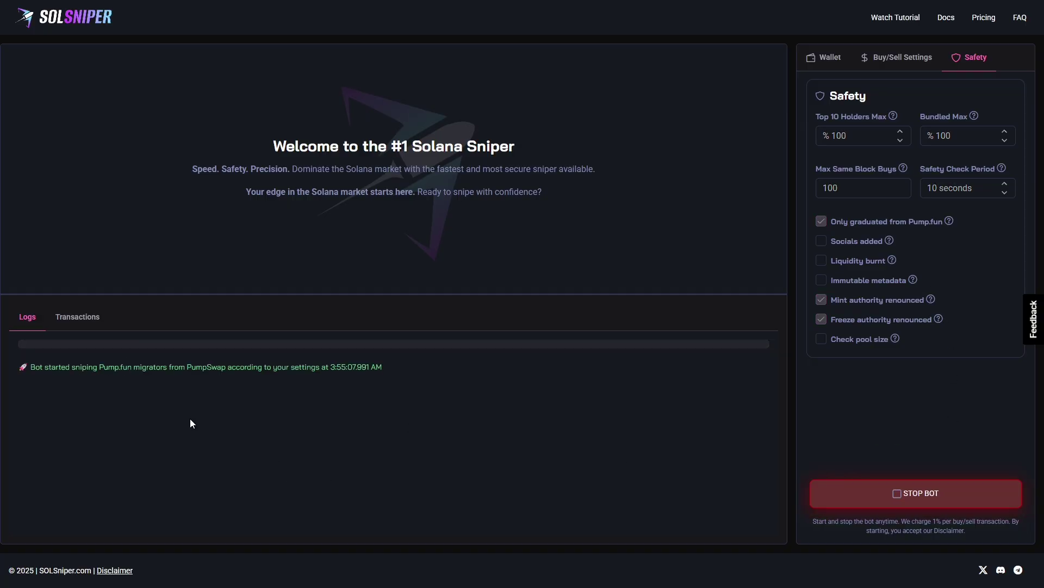
pyautogui.moveTo(31, 360); pyautogui.dragTo(153, 367)
pyautogui.click(146, 388)
pyautogui.click(211, 377)
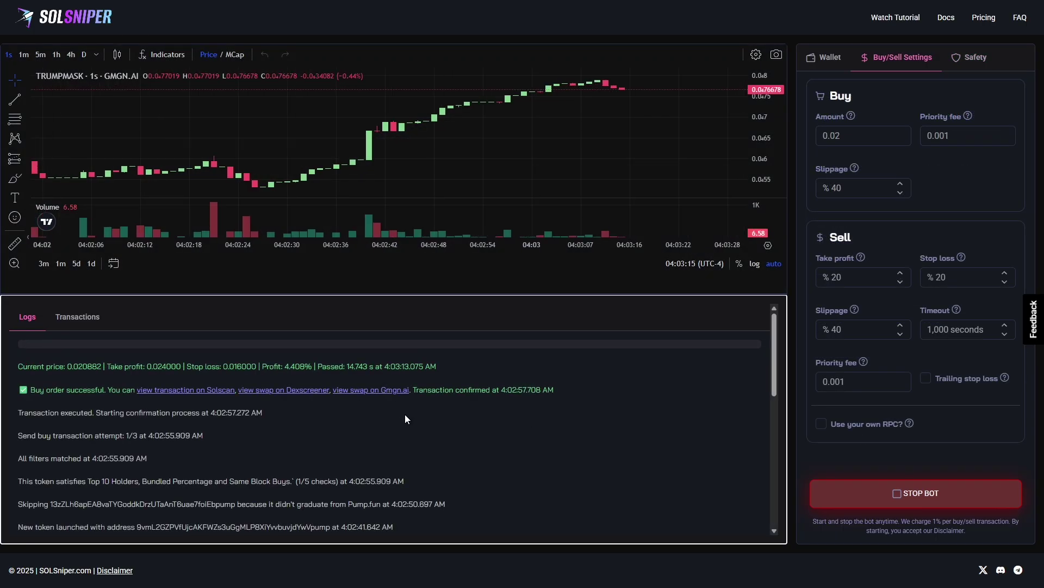
# Scroll the Logs panel while the bot runs until the TRUMPMASK take-profit sell is confirmed
pyautogui.scroll(-1, 407, 410)
pyautogui.scroll(-2, 408, 412)
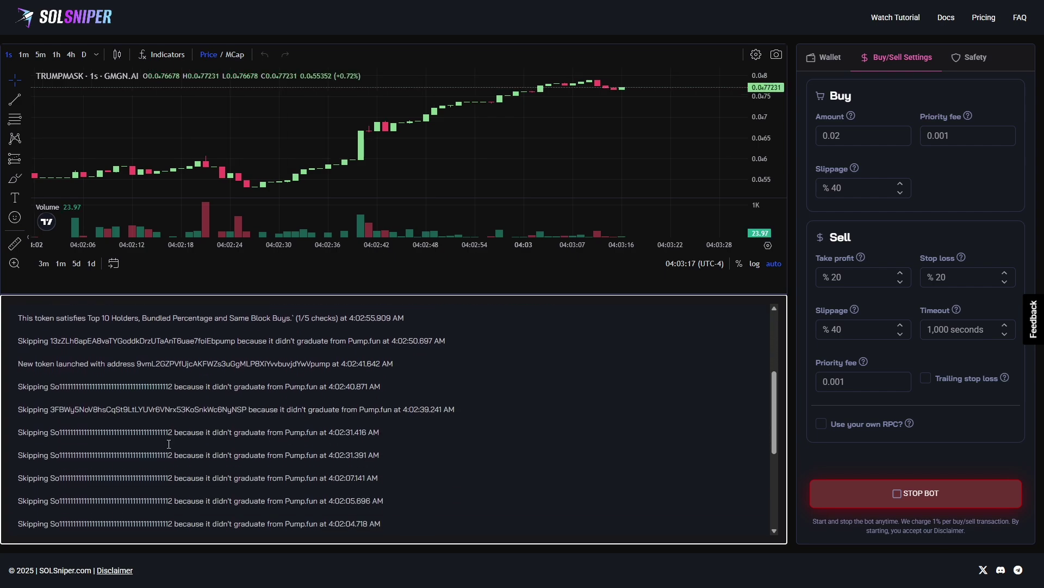
pyautogui.scroll(3, 322, 442)
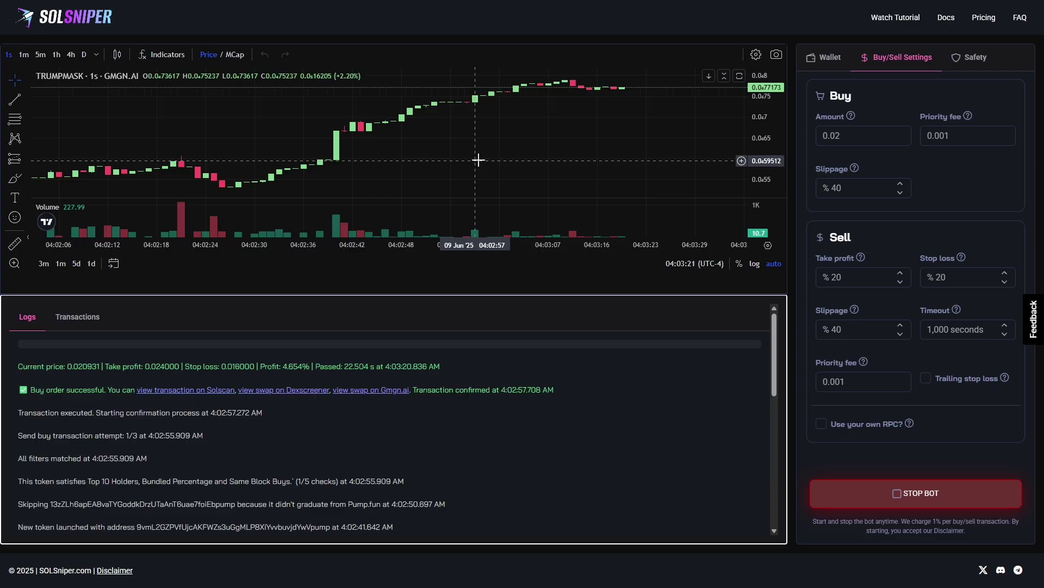
pyautogui.scroll(-2, 457, 169)
pyautogui.scroll(-5, 450, 171)
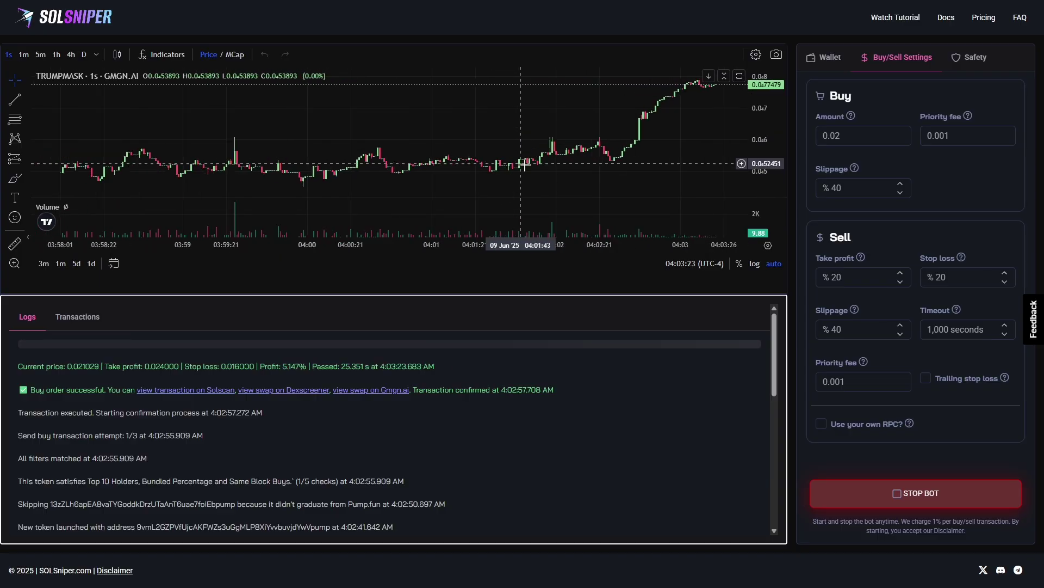
pyautogui.scroll(4, 424, 175)
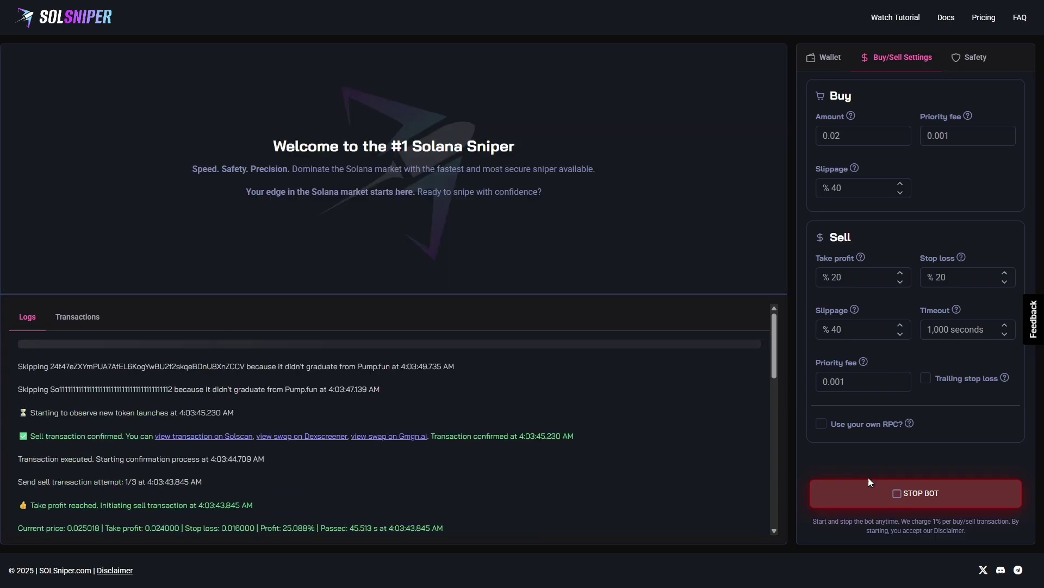
# Stop the bot and review the logs, pointing out the 45.513 s elapsed time
pyautogui.click(884, 491)
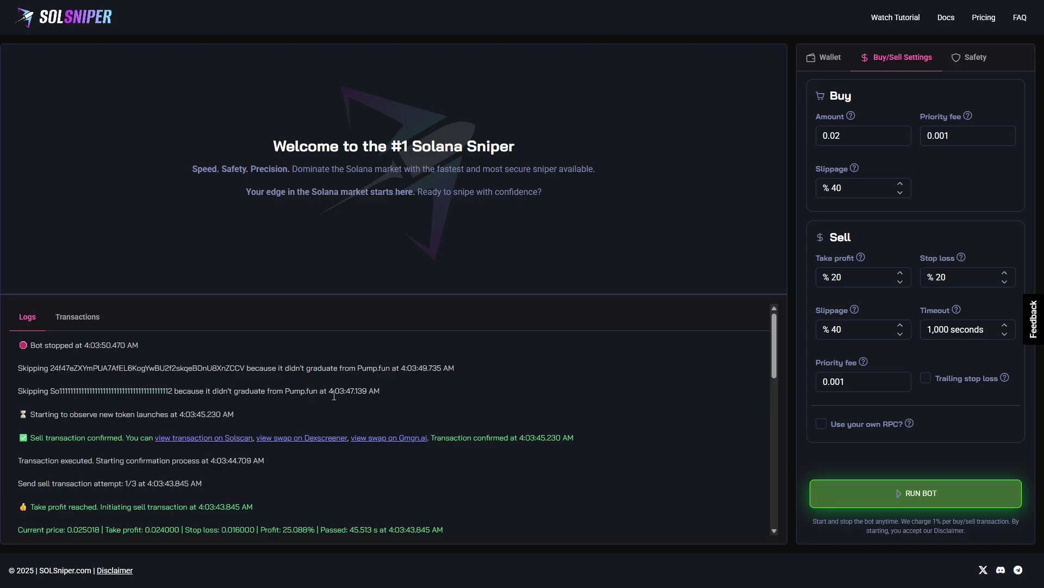
pyautogui.scroll(-2, 297, 443)
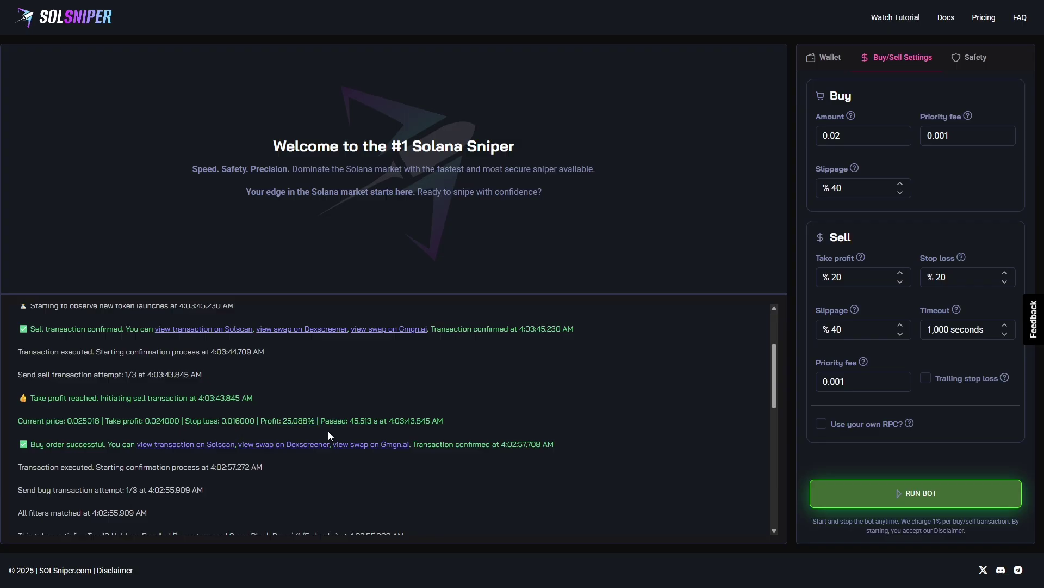
pyautogui.doubleClick(356, 420)
pyautogui.click(445, 468)
pyautogui.scroll(2, 500, 456)
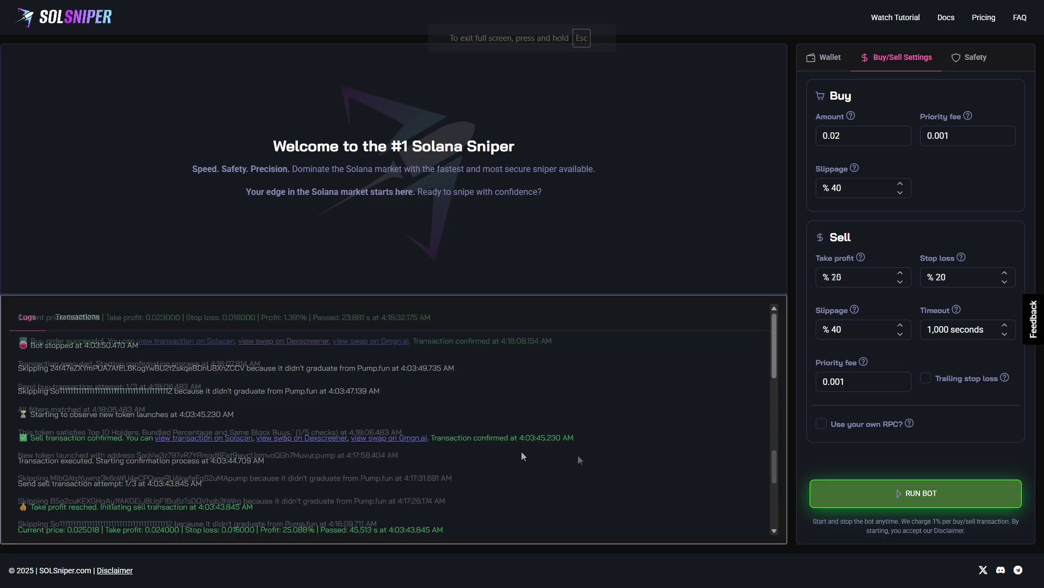
# Scroll back through the 15% take-profit run's logs and highlight the successful buy entry
pyautogui.scroll(-5, 577, 454)
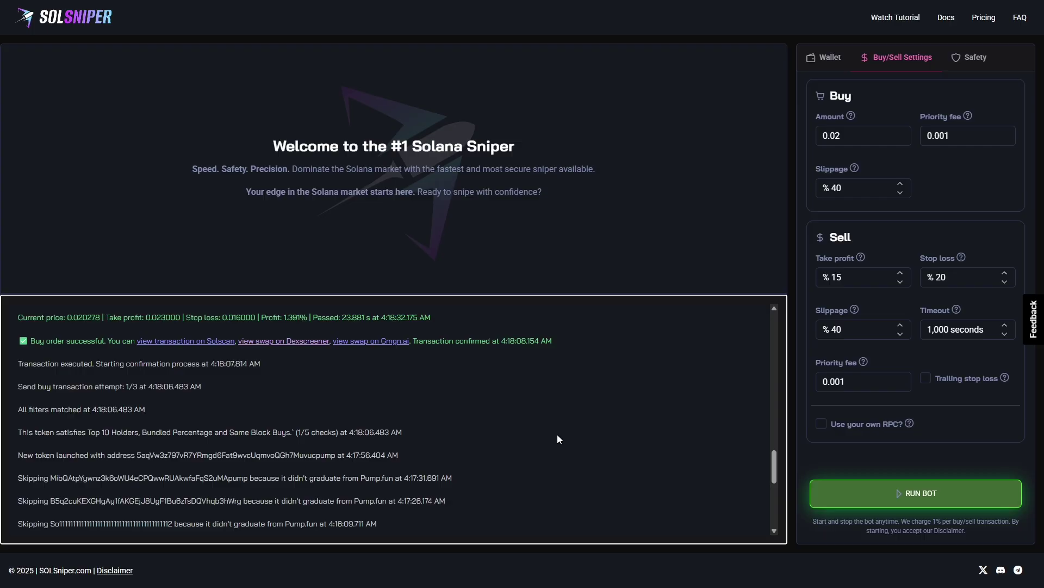
pyautogui.scroll(-2, 553, 430)
pyautogui.scroll(2, 481, 452)
pyautogui.scroll(1, 254, 422)
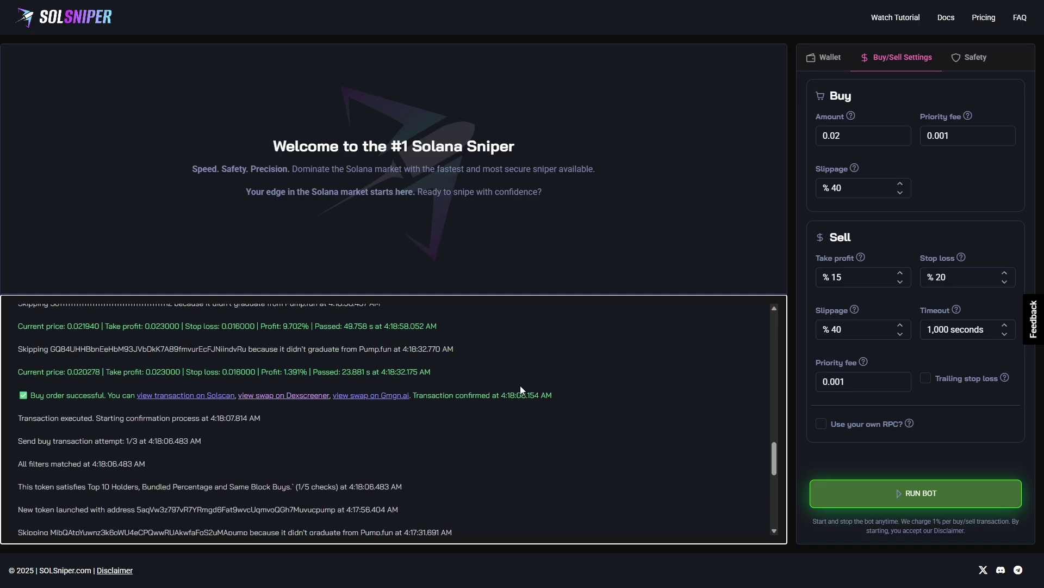
pyautogui.scroll(3, 520, 385)
pyautogui.scroll(5, 358, 427)
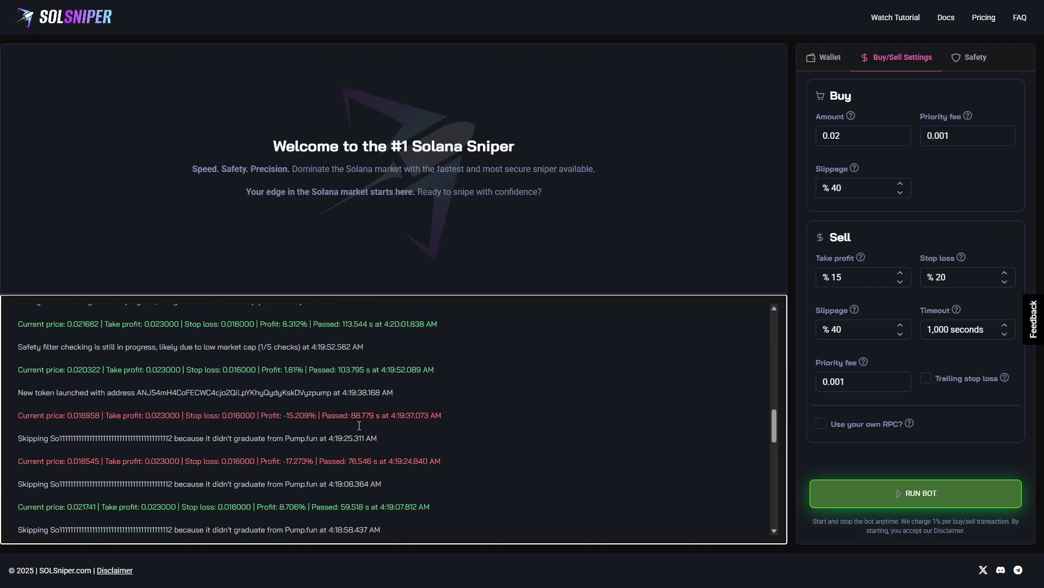
pyautogui.scroll(4, 321, 378)
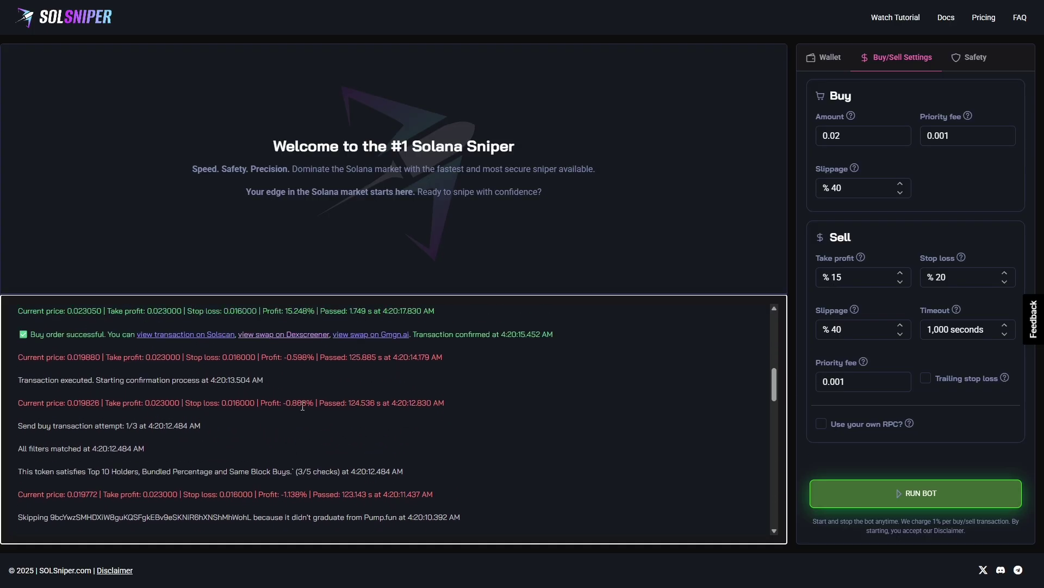
pyautogui.moveTo(47, 423); pyautogui.dragTo(116, 429)
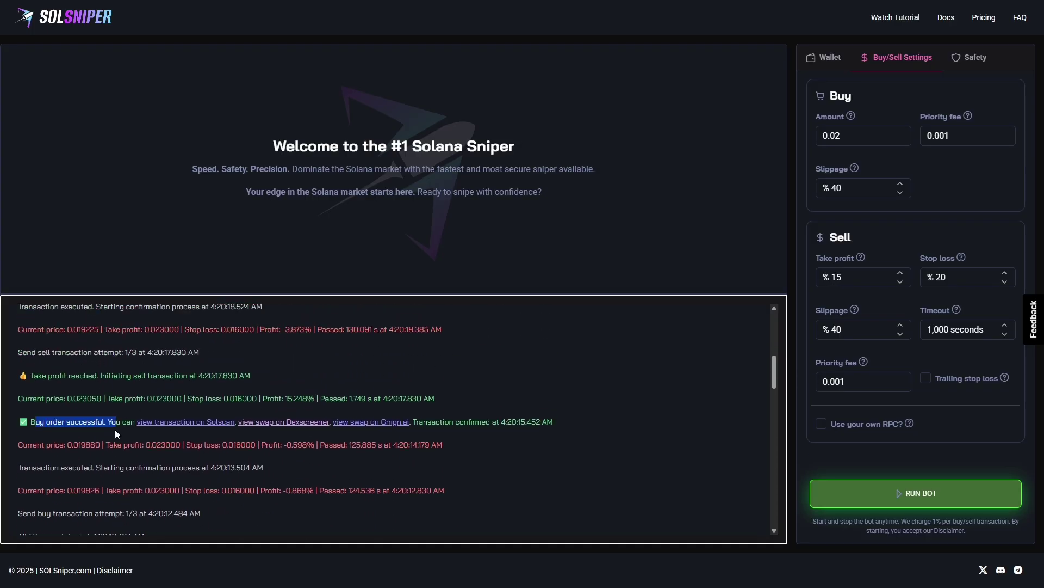
pyautogui.click(56, 392)
# Highlight the Take profit reached log line and its 1.749 s elapsed time
pyautogui.moveTo(33, 377); pyautogui.dragTo(179, 375)
pyautogui.click(364, 374)
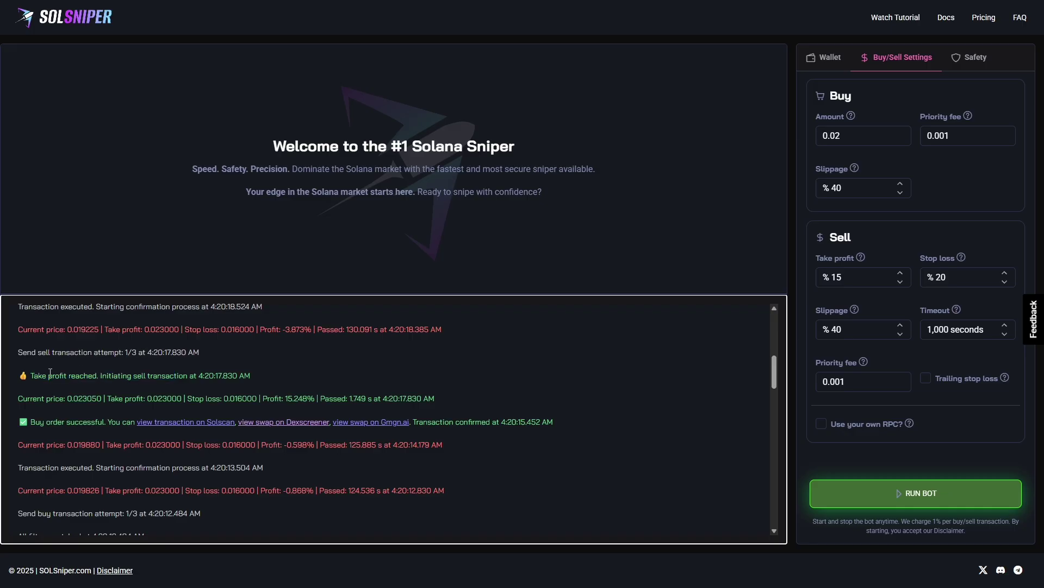
pyautogui.moveTo(28, 376); pyautogui.dragTo(252, 376)
pyautogui.click(396, 390)
pyautogui.moveTo(349, 399); pyautogui.dragTo(371, 399)
pyautogui.click(411, 402)
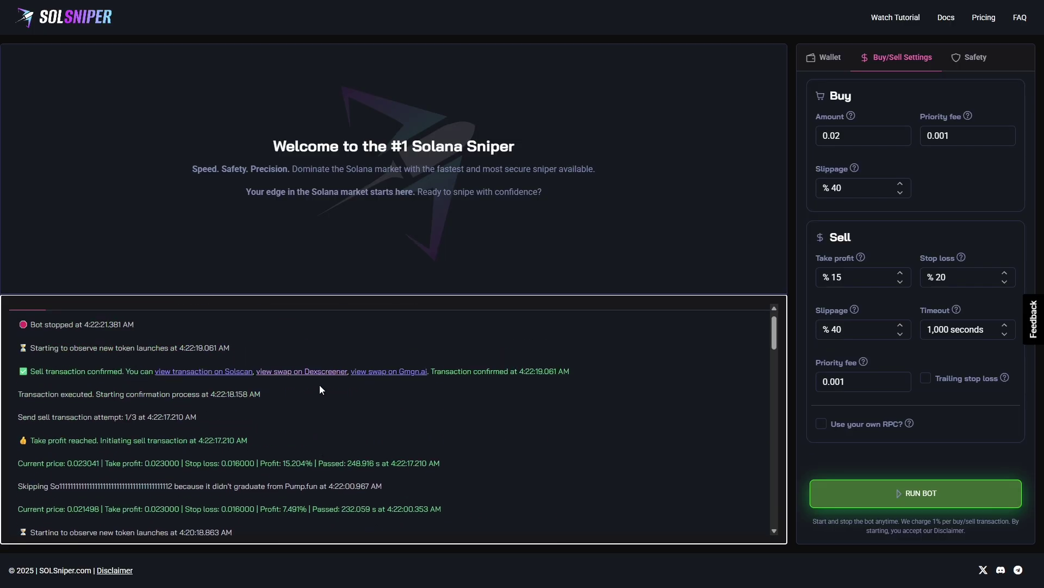
pyautogui.scroll(-1, 267, 424)
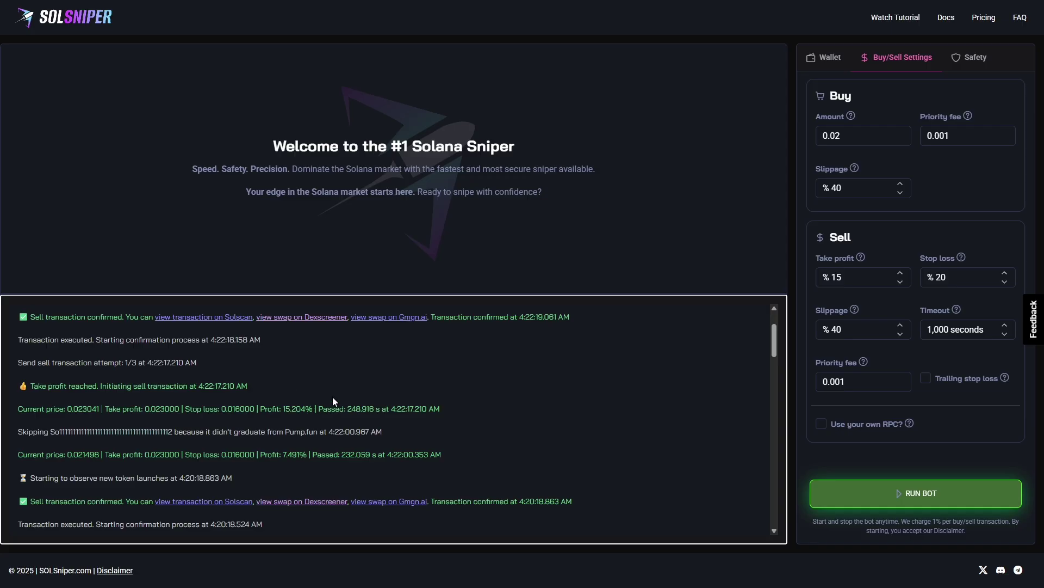
pyautogui.moveTo(346, 409); pyautogui.dragTo(381, 409)
pyautogui.click(481, 410)
pyautogui.scroll(2, 547, 392)
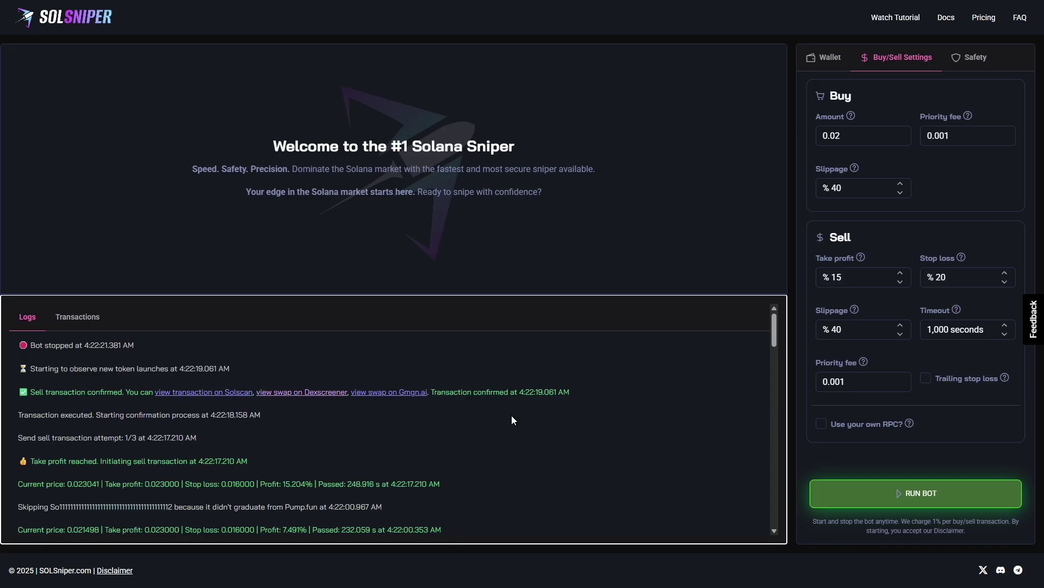
pyautogui.scroll(-7, 497, 403)
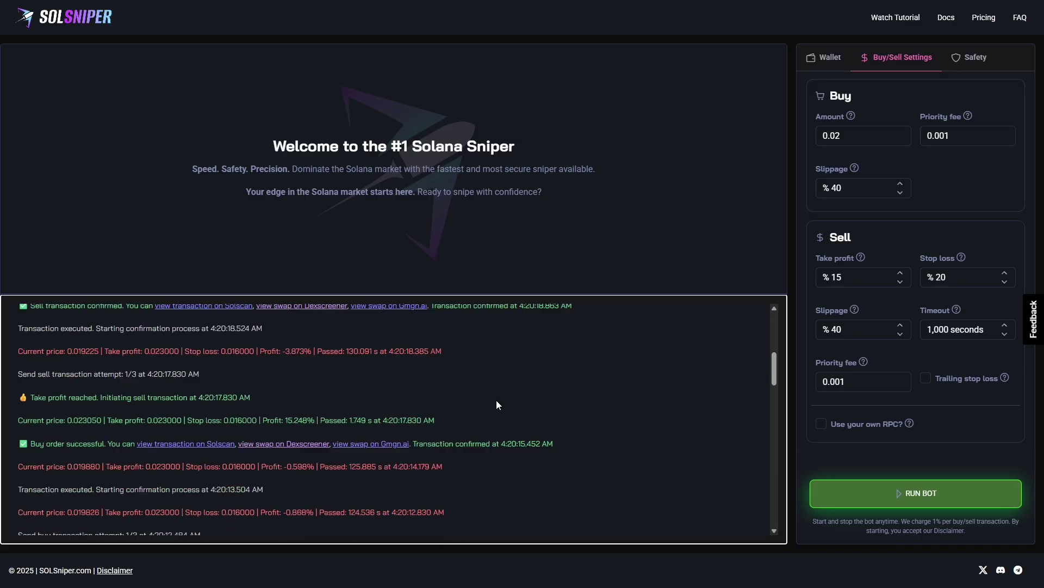
pyautogui.scroll(8, 496, 427)
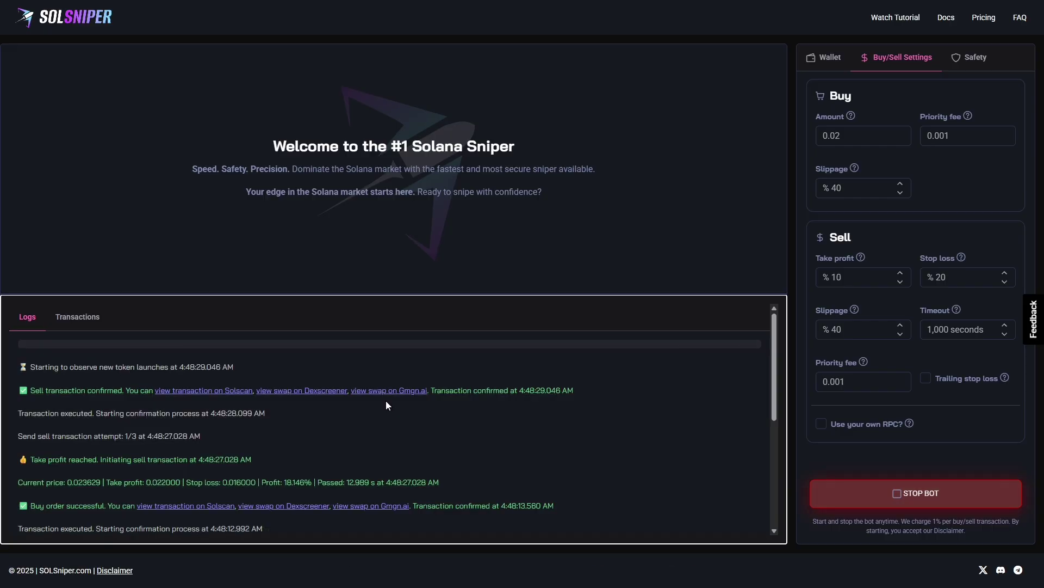
# Point out the Take profit reached log line and its 18.146% profit figure
pyautogui.scroll(-2, 329, 441)
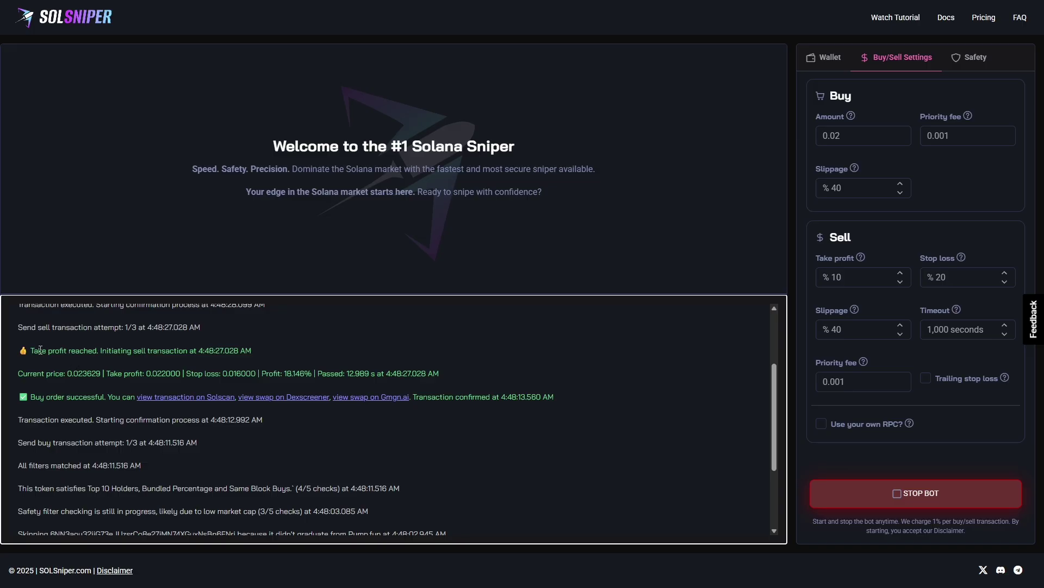
pyautogui.moveTo(40, 350); pyautogui.dragTo(267, 342)
pyautogui.click(295, 362)
pyautogui.doubleClick(300, 373)
pyautogui.click(457, 351)
pyautogui.scroll(2, 462, 349)
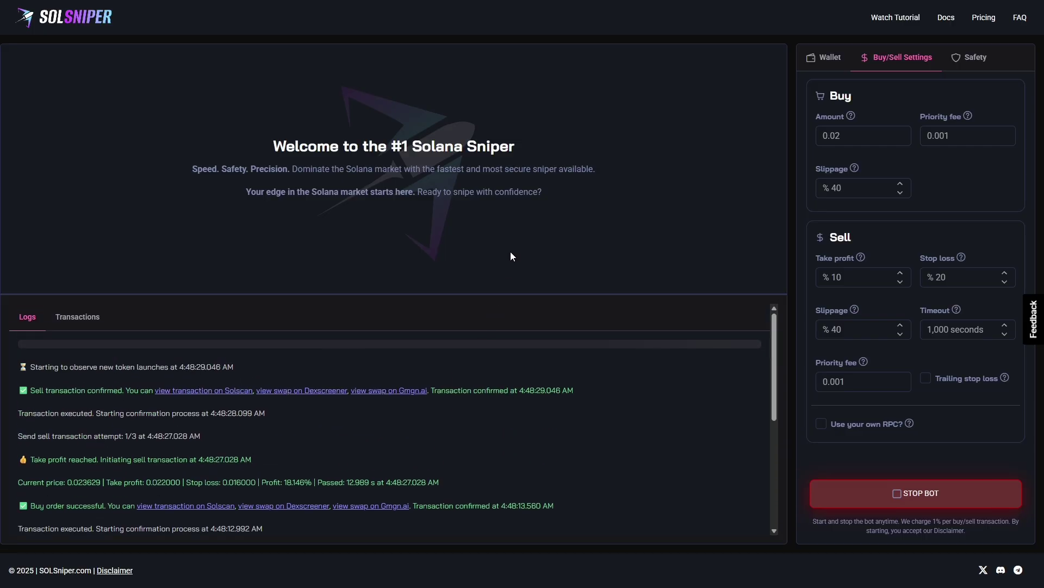
# End the 10% take-profit run with STOP BOT
pyautogui.click(900, 494)
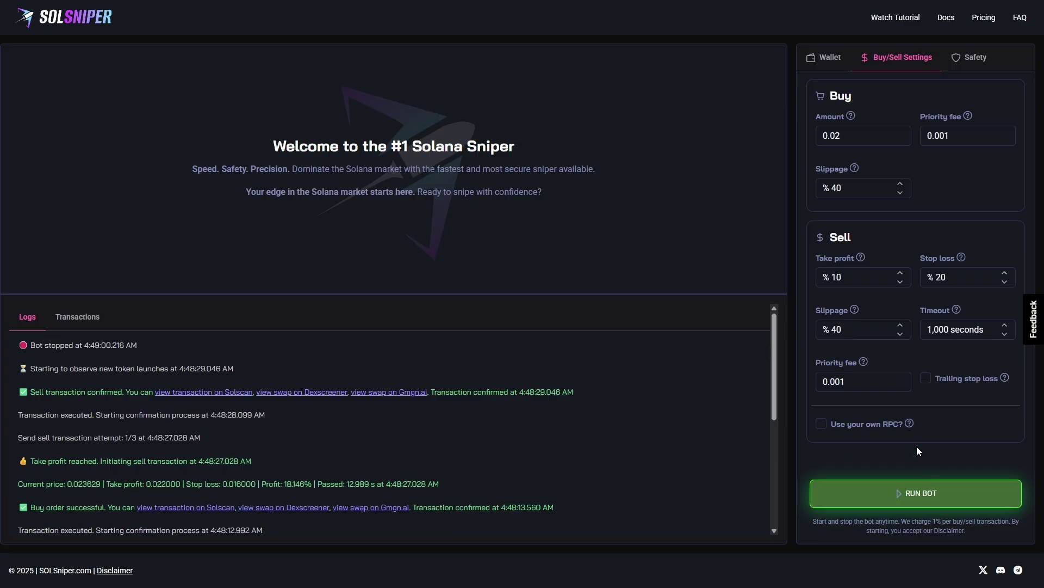